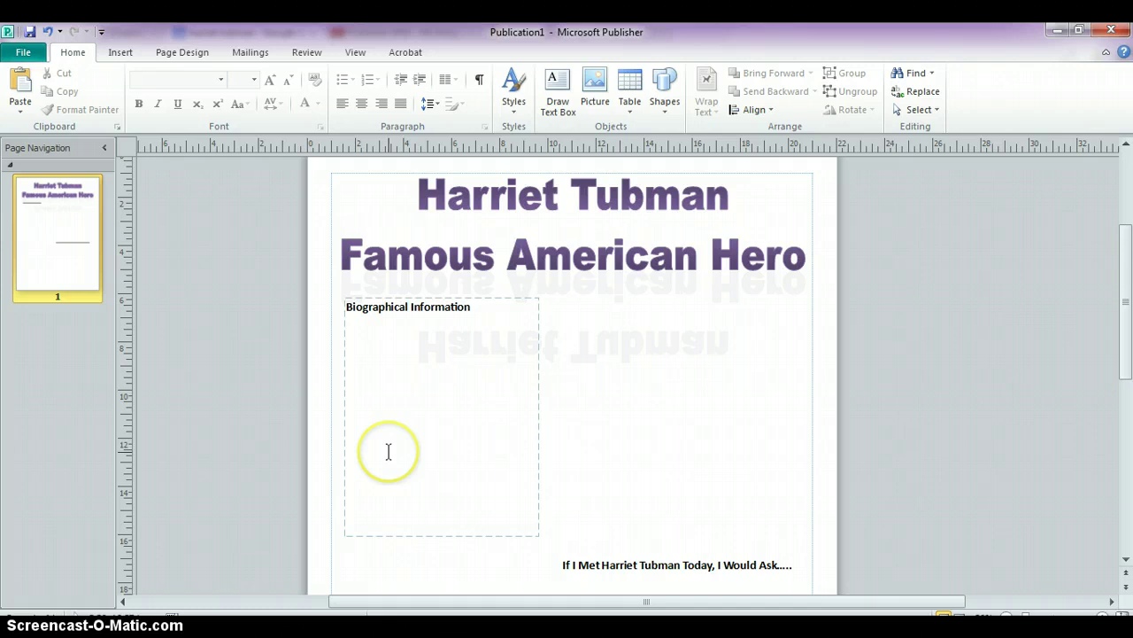
# - Give the Biographical Information text box a dark Shape Outline border
pyautogui.click(448, 362)
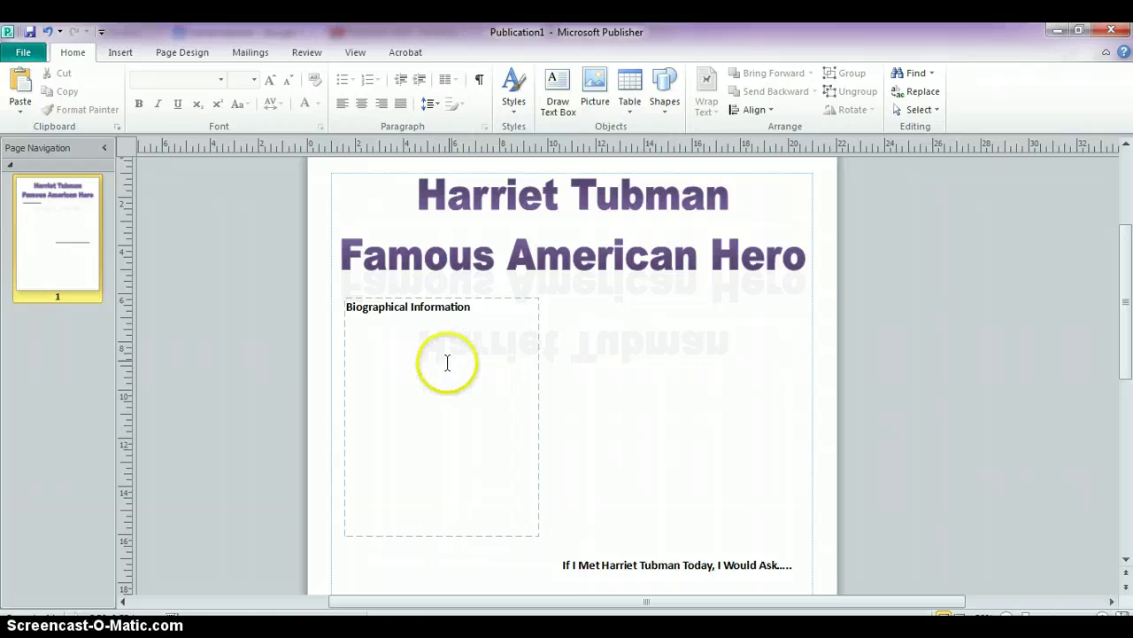
pyautogui.click(480, 324)
pyautogui.click(483, 323)
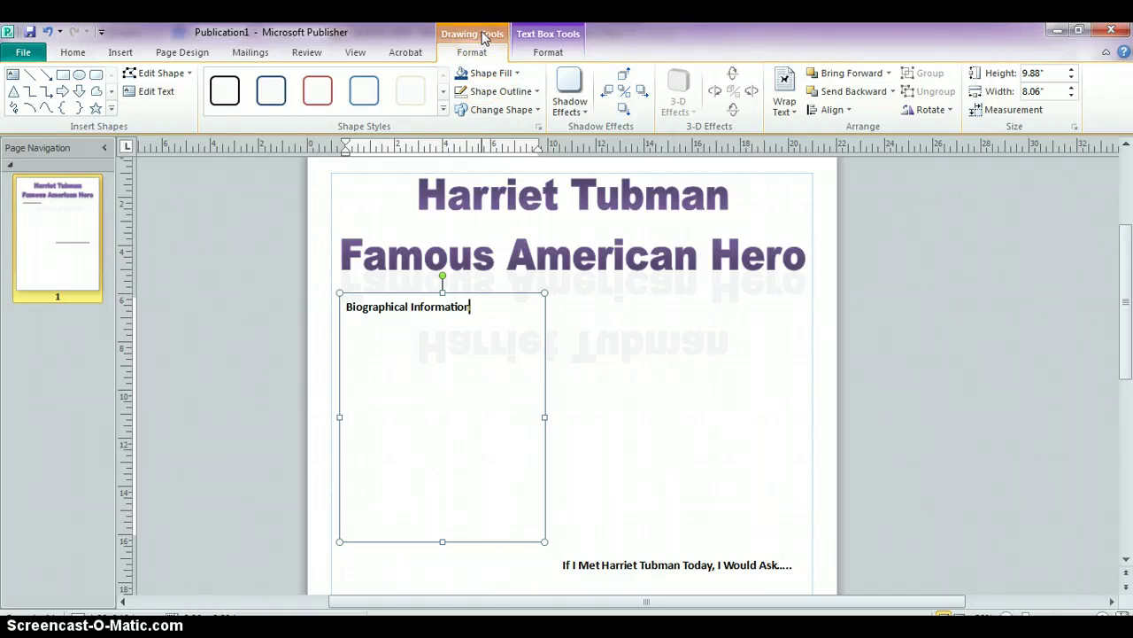
pyautogui.click(493, 92)
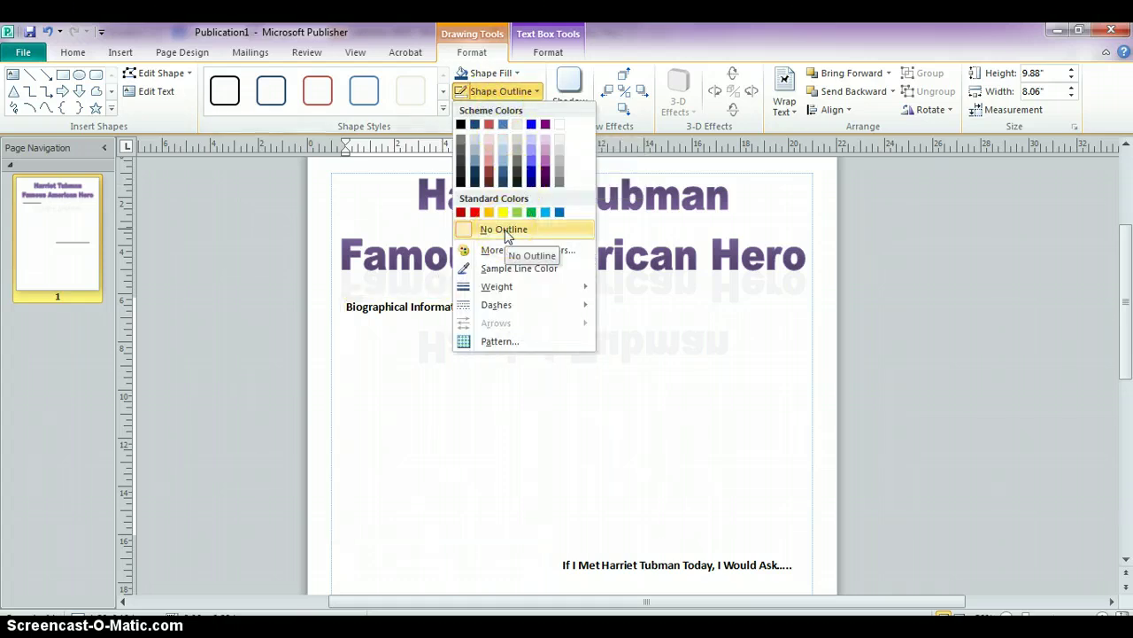
pyautogui.click(474, 124)
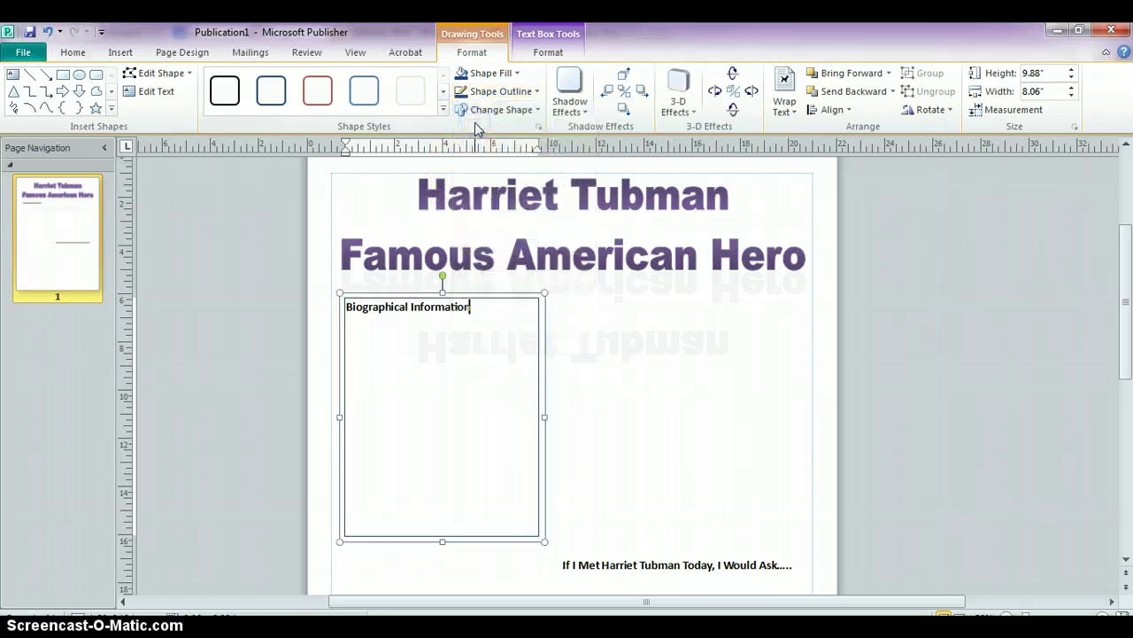
pyautogui.click(601, 375)
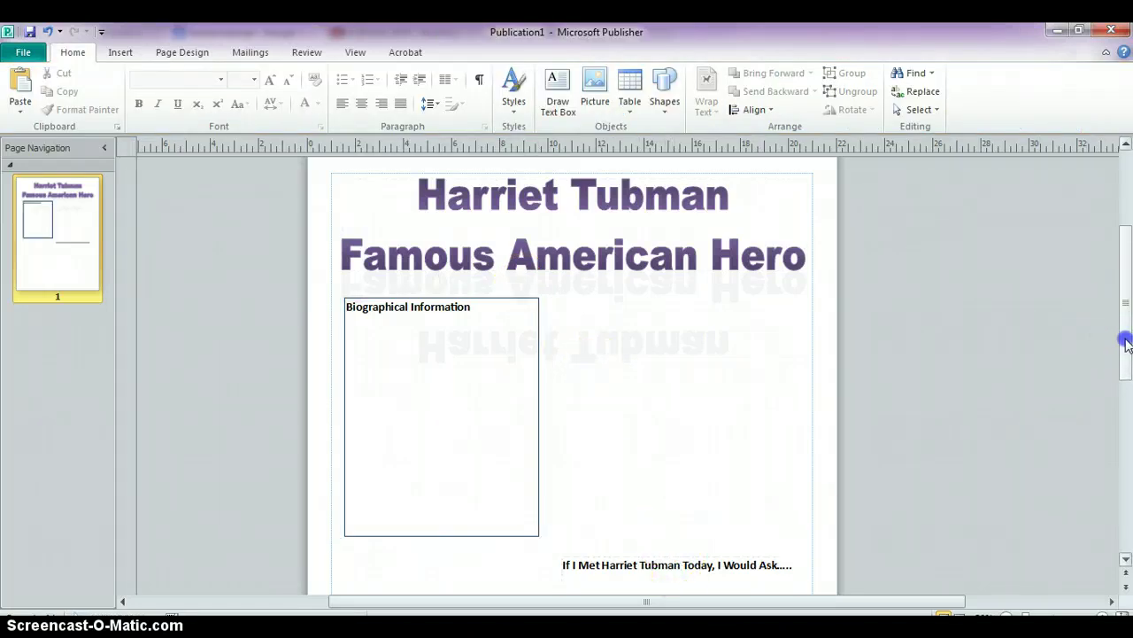
pyautogui.moveTo(1126, 339); pyautogui.dragTo(1125, 412)
# - Apply a dark outline to the 'If I Met Harriet Tubman Today, I Would Ask' box
pyautogui.click(707, 412)
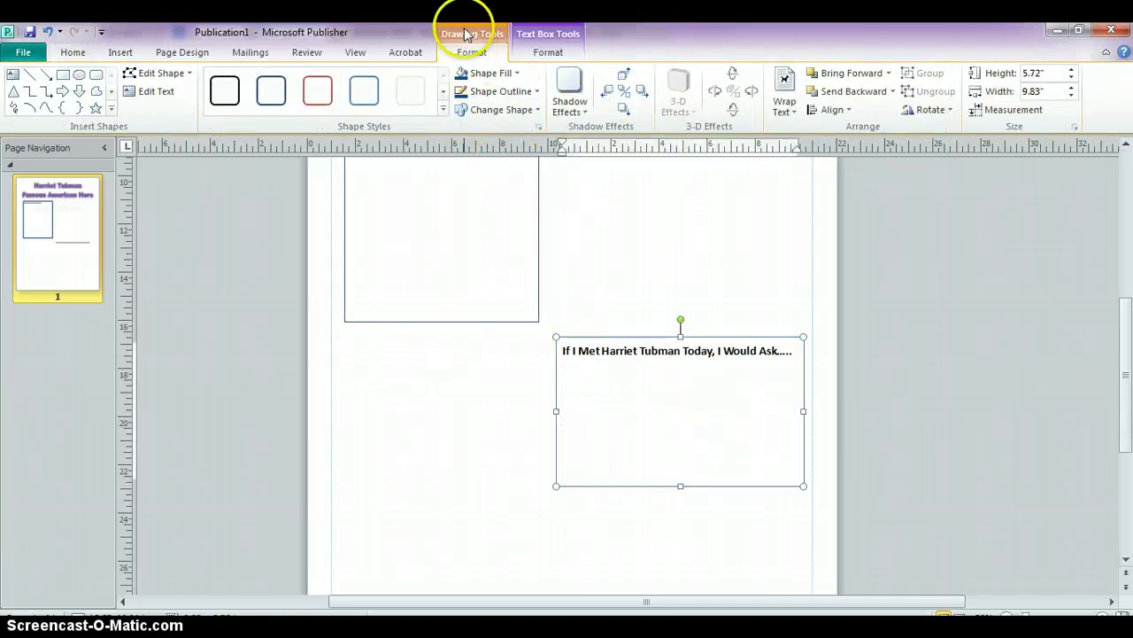
pyautogui.click(485, 92)
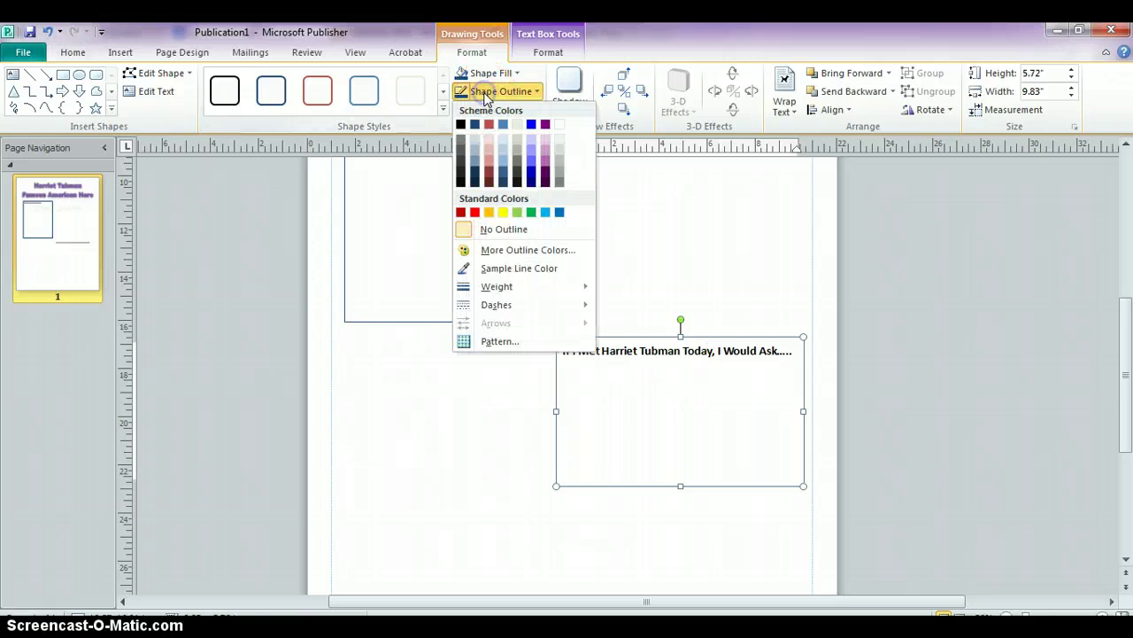
pyautogui.click(548, 182)
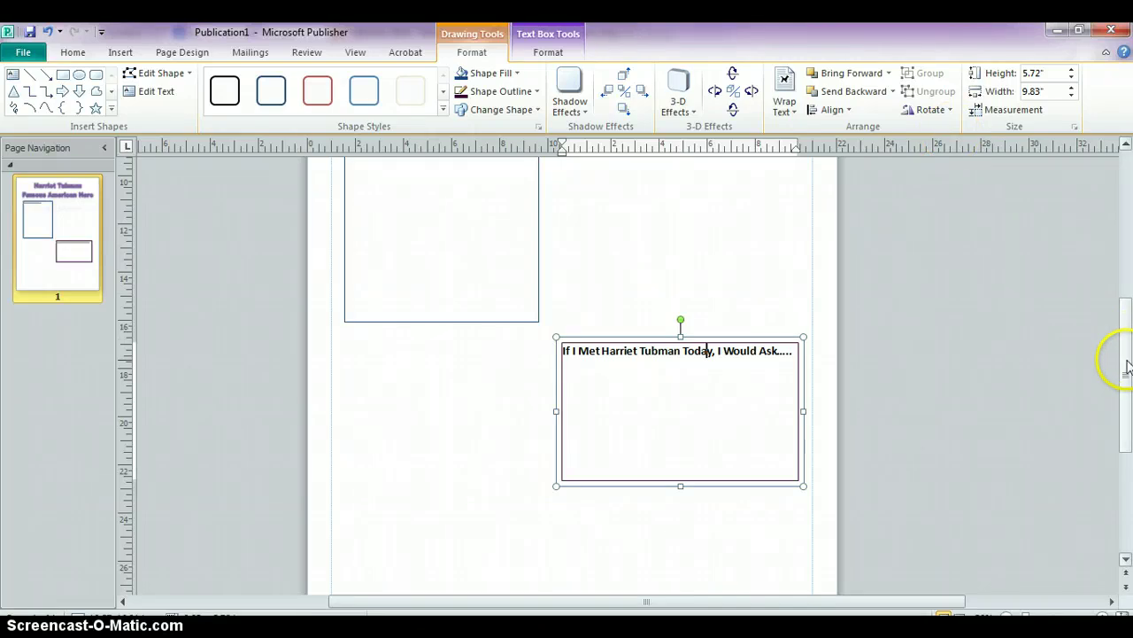
pyautogui.moveTo(1128, 366); pyautogui.dragTo(1128, 285)
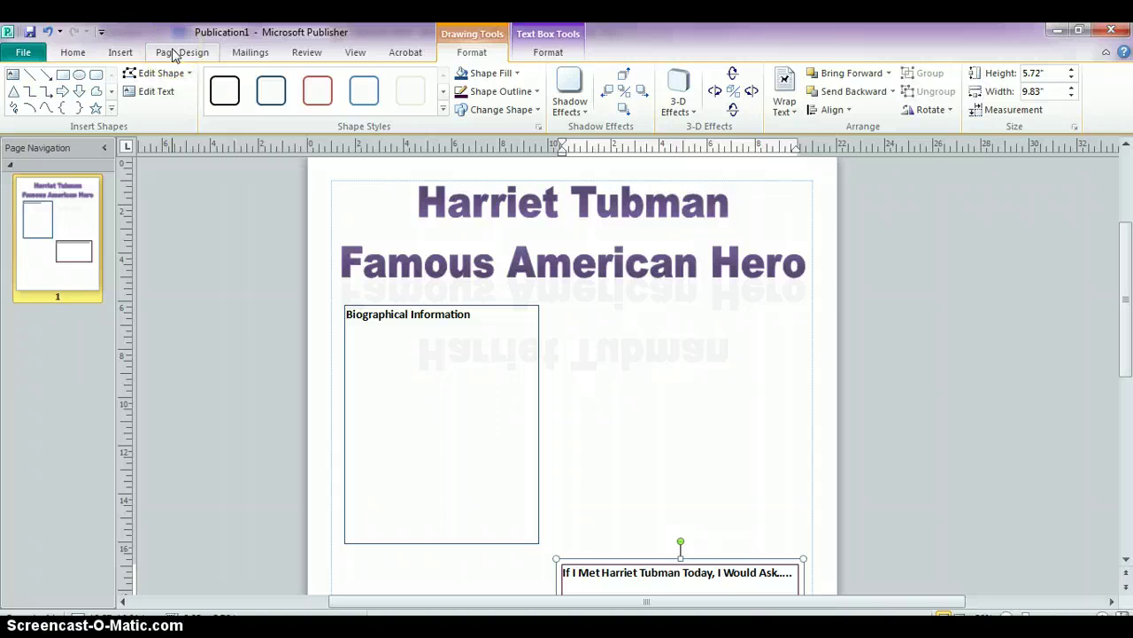
# - Insert a picture placeholder and give it the oval Picture Style 2 frame
pyautogui.click(122, 52)
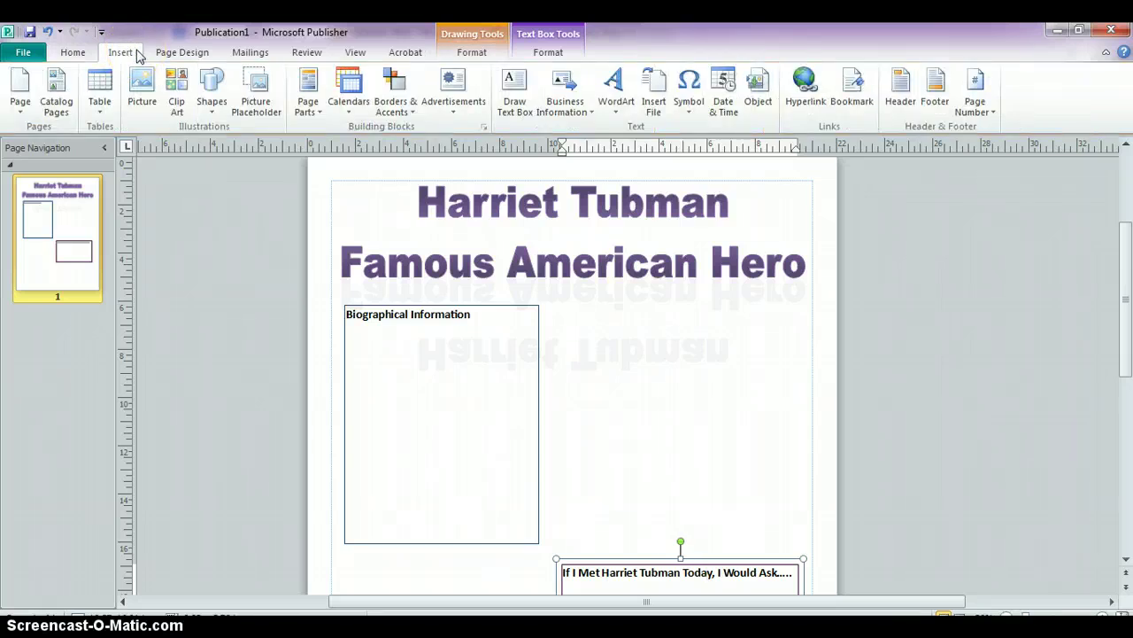
pyautogui.click(252, 106)
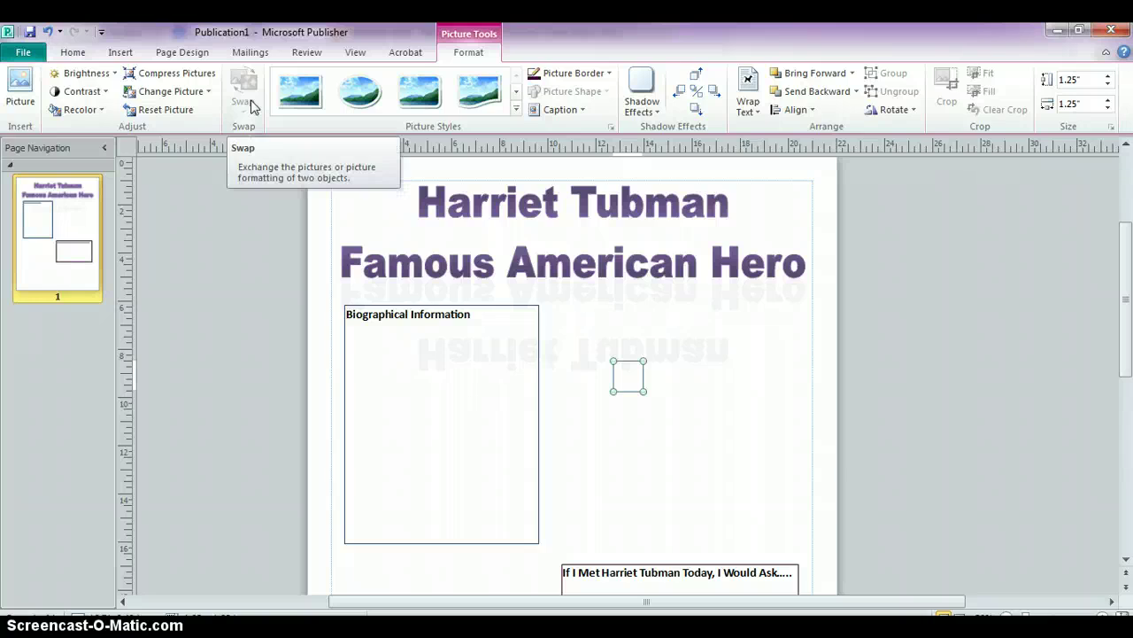
pyautogui.click(304, 94)
pyautogui.click(365, 94)
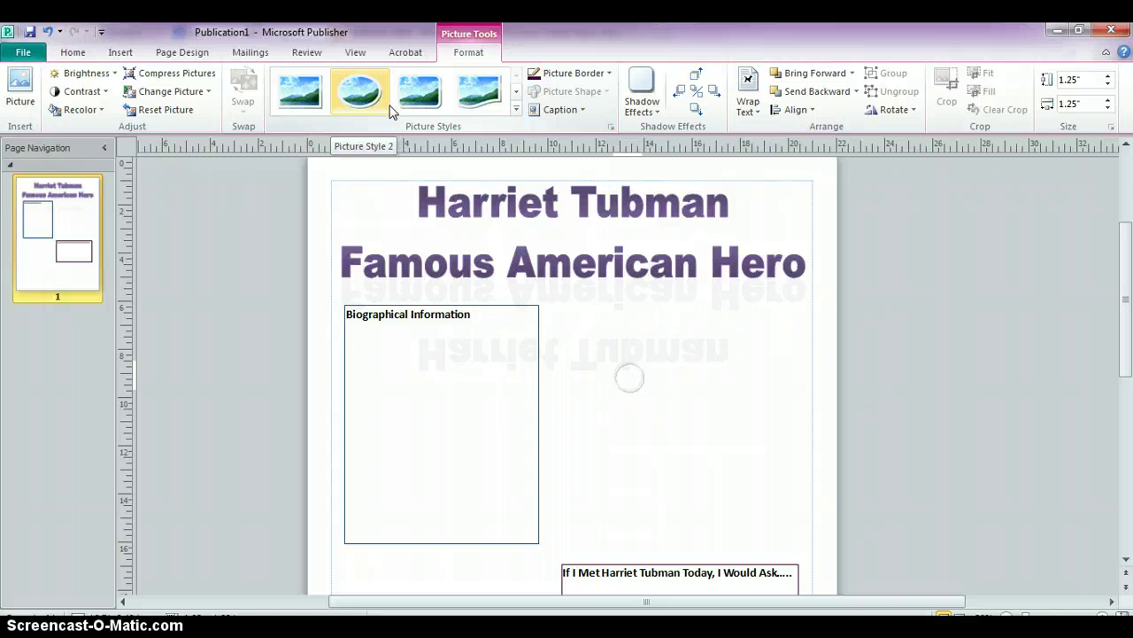
pyautogui.click(469, 96)
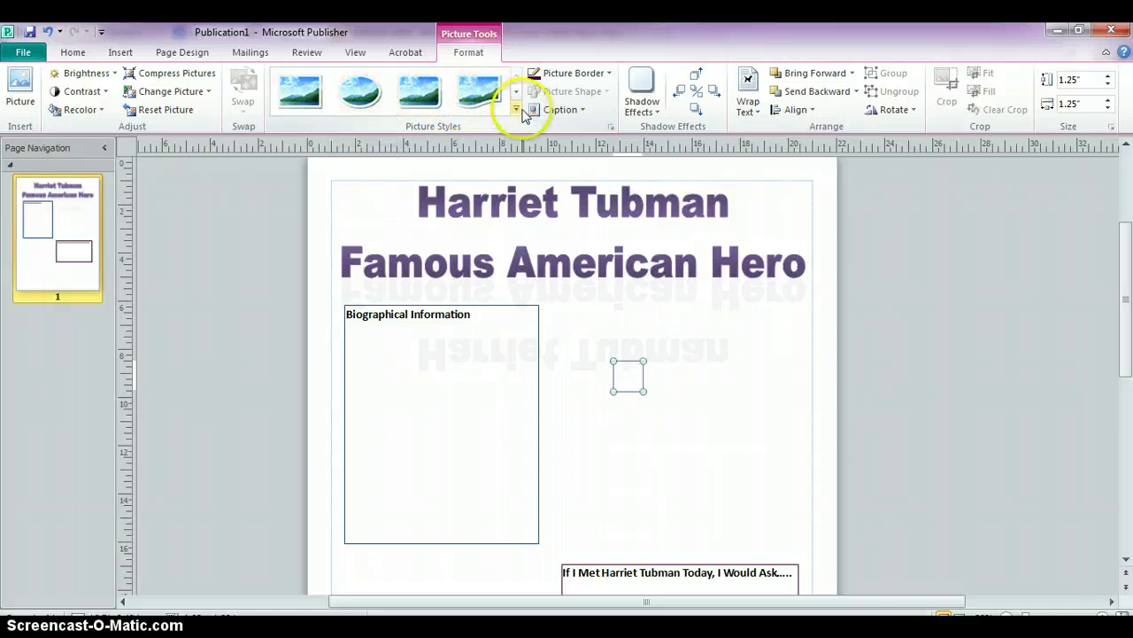
pyautogui.click(518, 94)
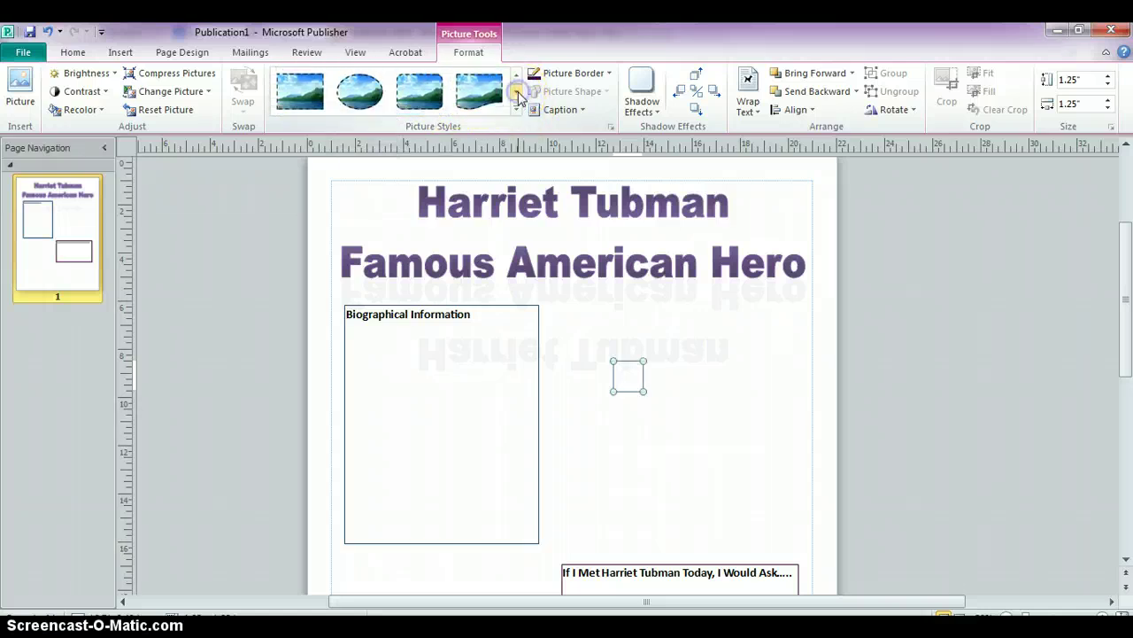
pyautogui.click(517, 80)
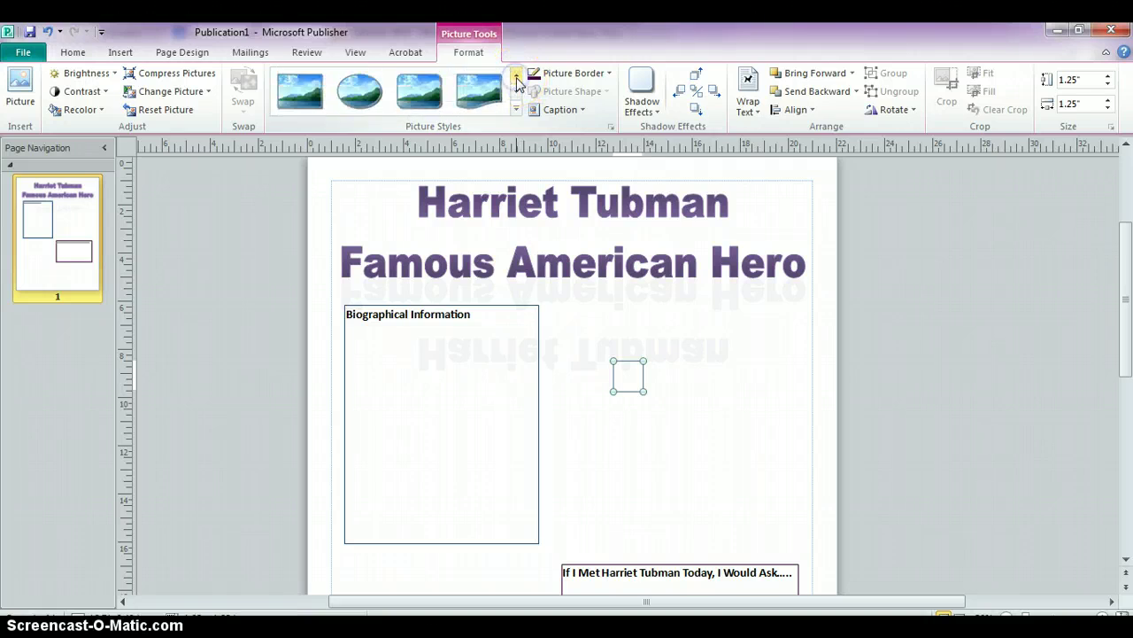
pyautogui.click(366, 106)
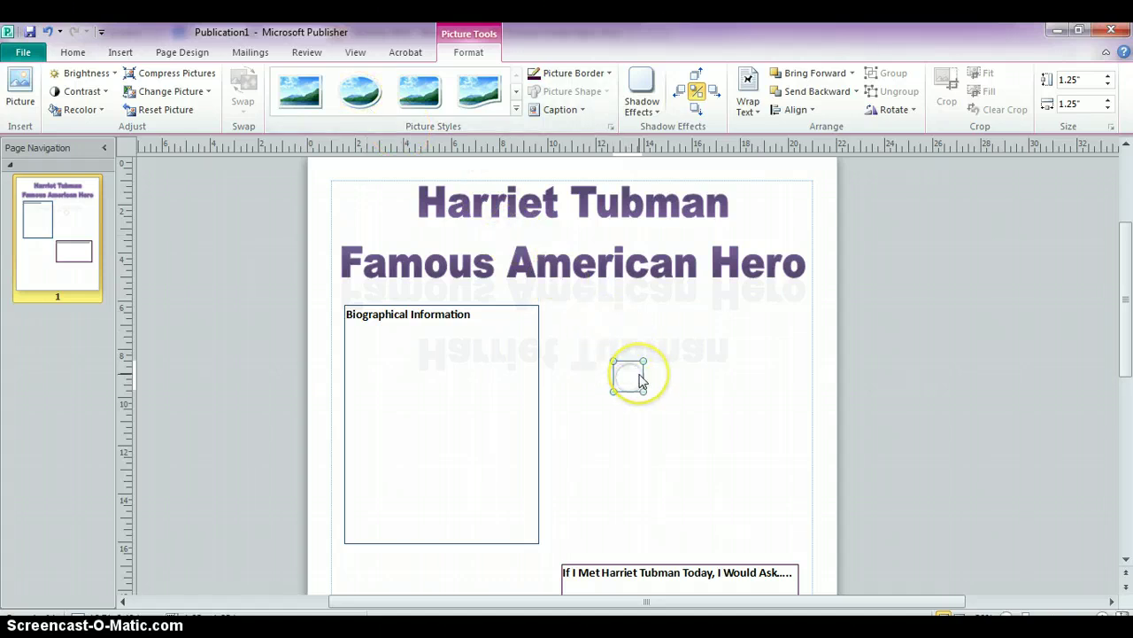
# - Resize the circular frame to 8.77 inches and place it beside Biographical Information
pyautogui.moveTo(643, 360); pyautogui.dragTo(748, 292)
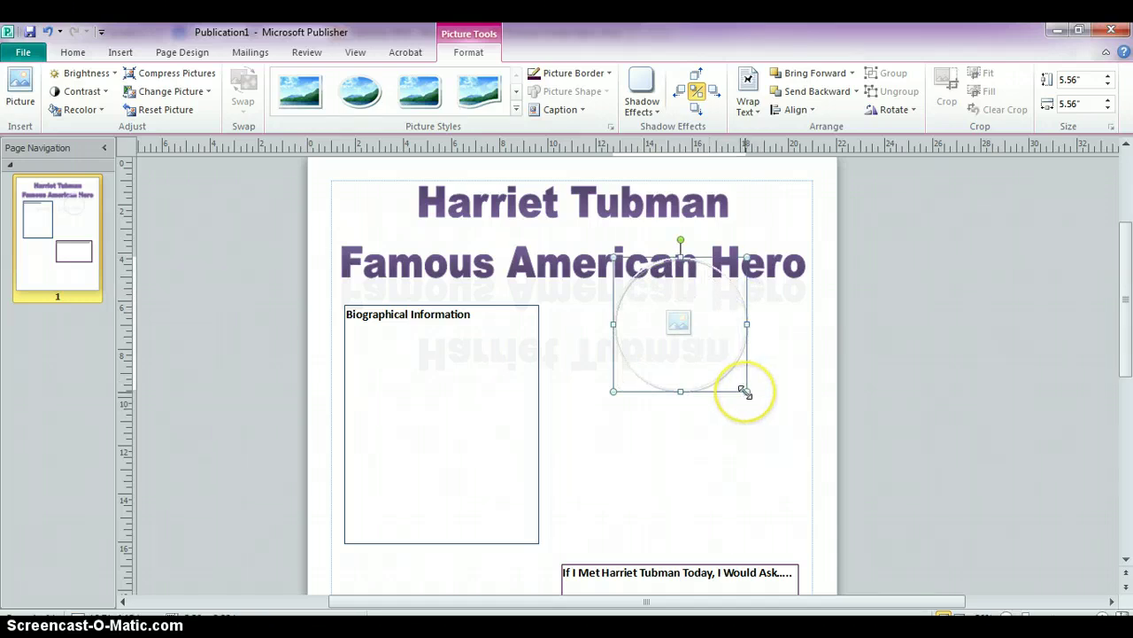
pyautogui.moveTo(744, 391); pyautogui.dragTo(785, 430)
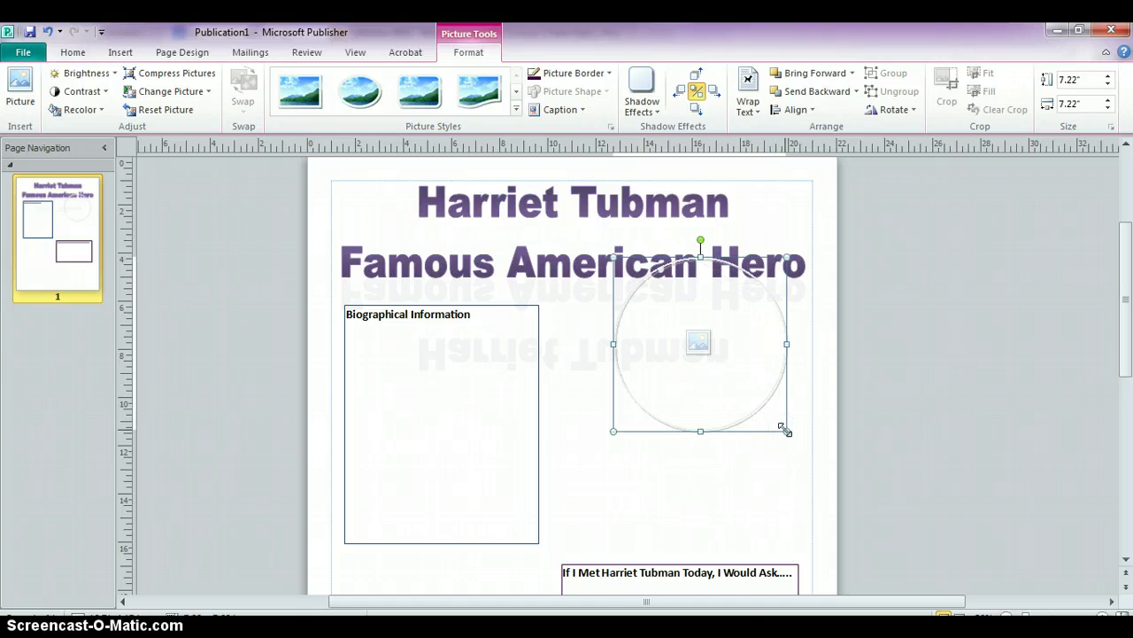
pyautogui.click(785, 429)
pyautogui.click(749, 354)
pyautogui.moveTo(749, 355); pyautogui.dragTo(738, 423)
pyautogui.click(622, 347)
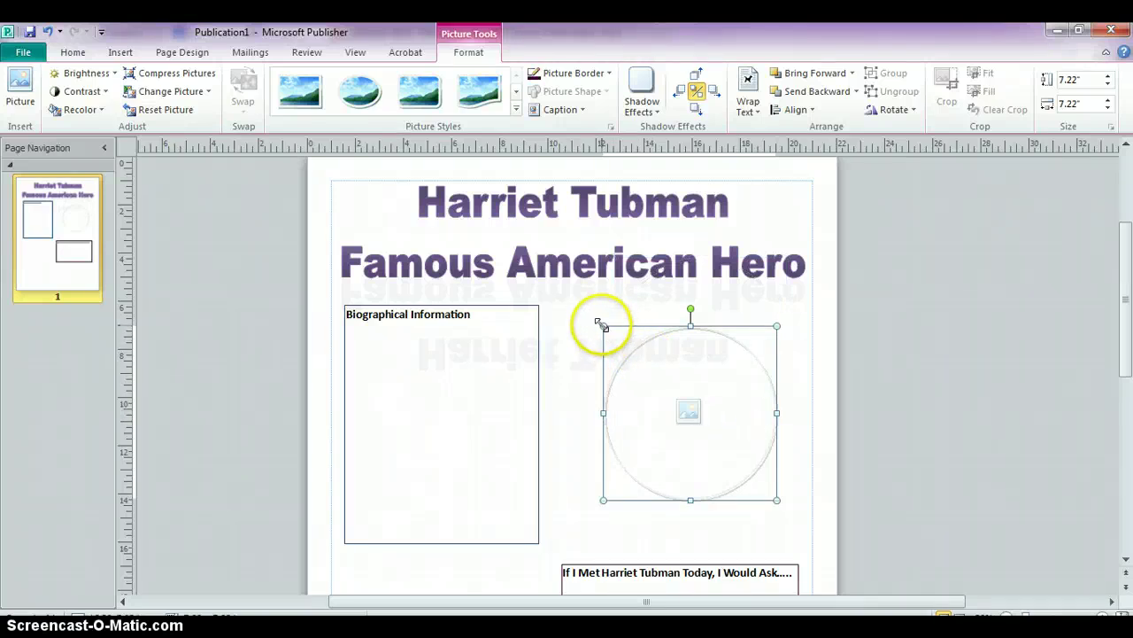
pyautogui.moveTo(601, 323); pyautogui.dragTo(585, 307)
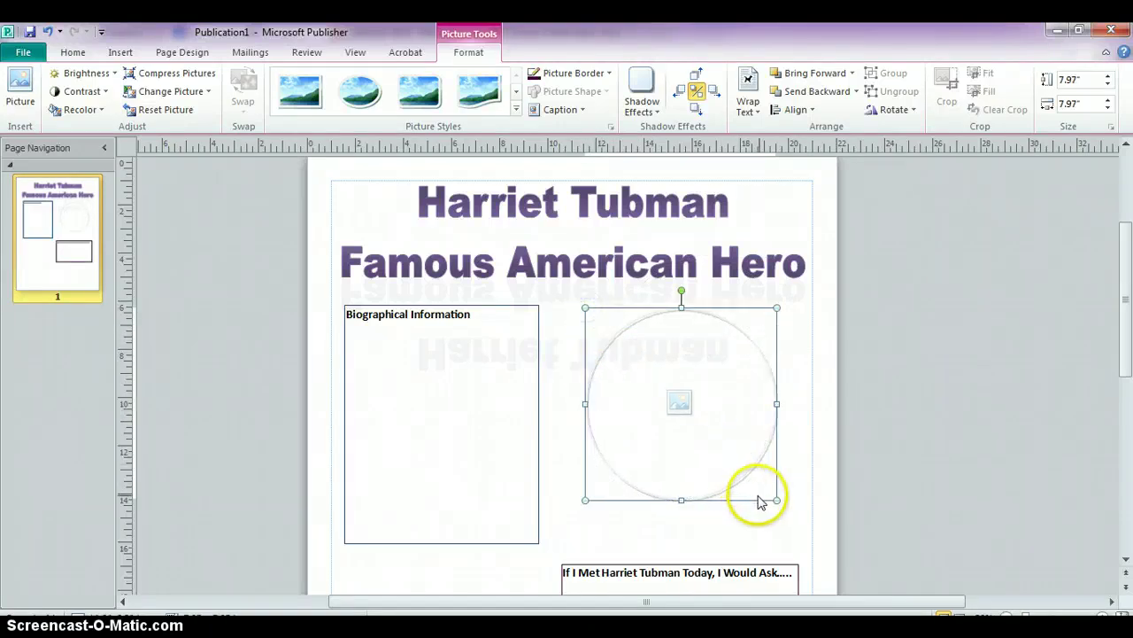
pyautogui.moveTo(776, 500); pyautogui.dragTo(796, 520)
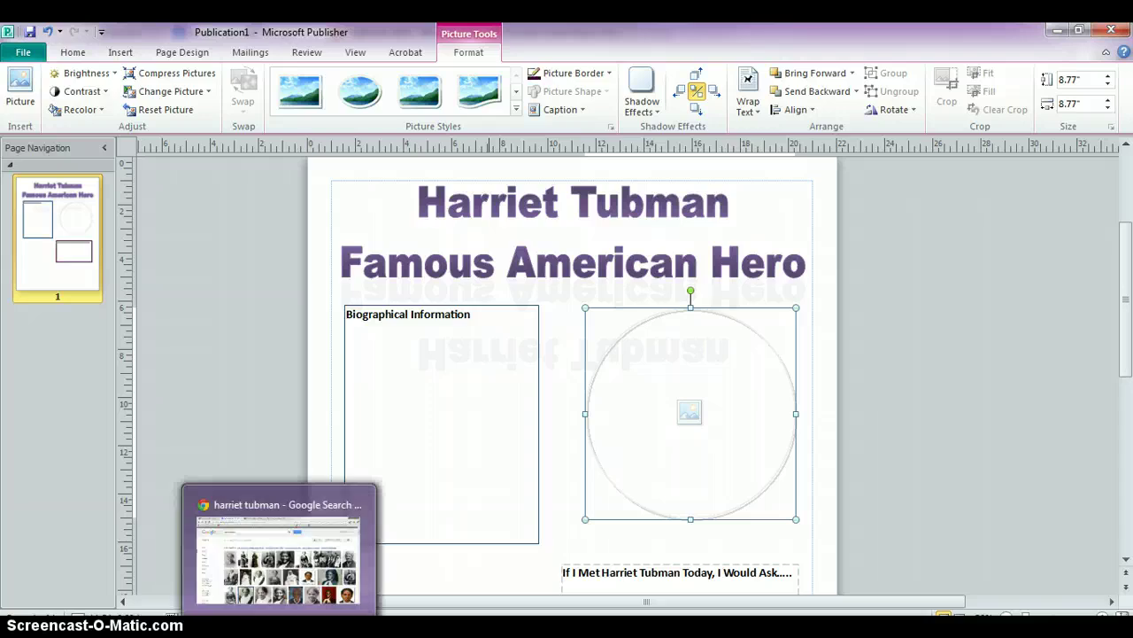
pyautogui.click(280, 549)
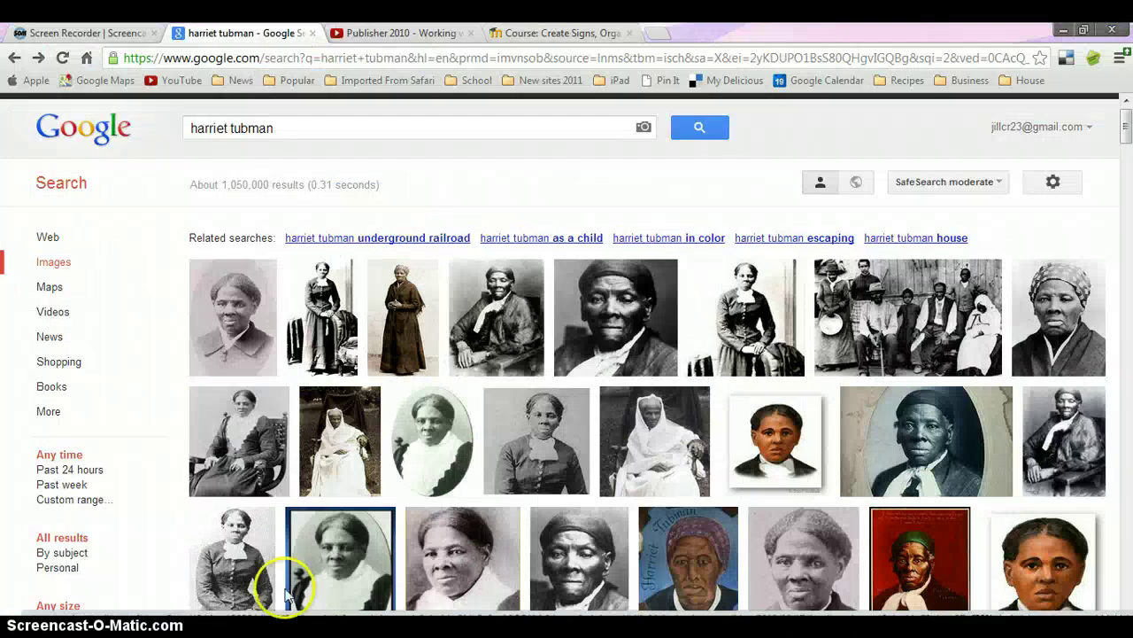
# - Copy the oval black-and-white Harriet Tubman portrait from Google Images and return to Publisher
pyautogui.click(226, 334)
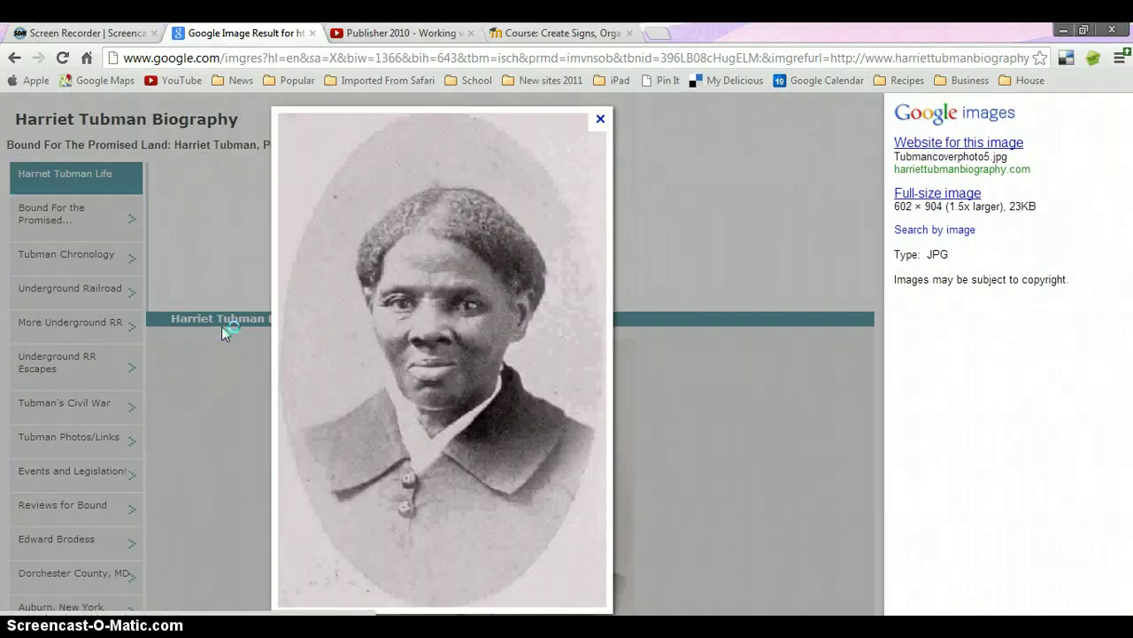
pyautogui.rightClick(389, 321)
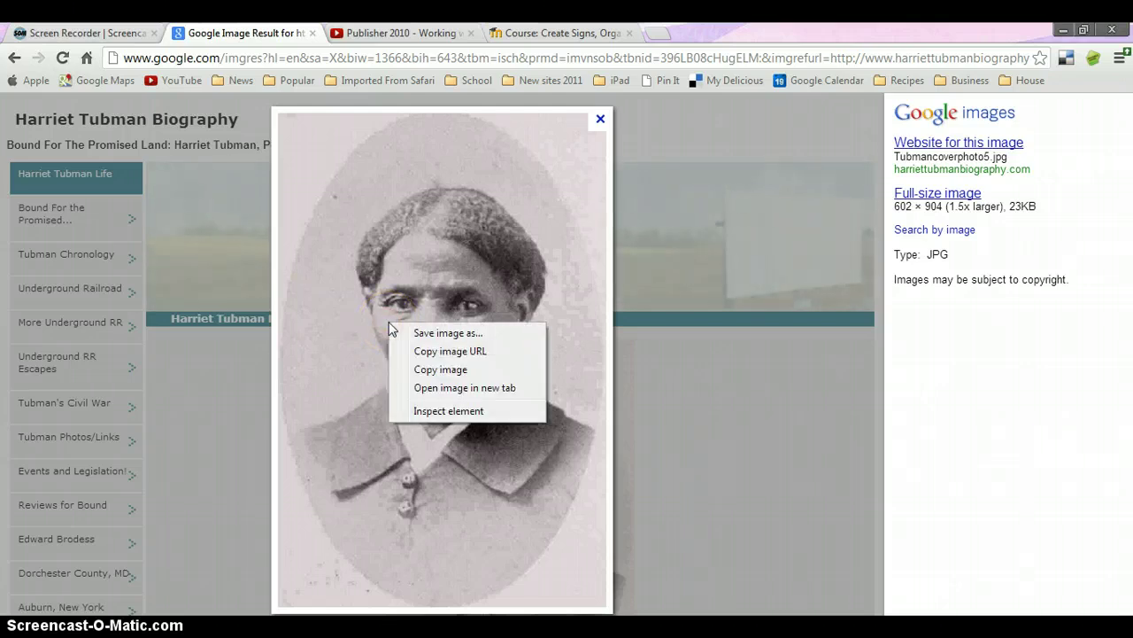
pyautogui.click(430, 370)
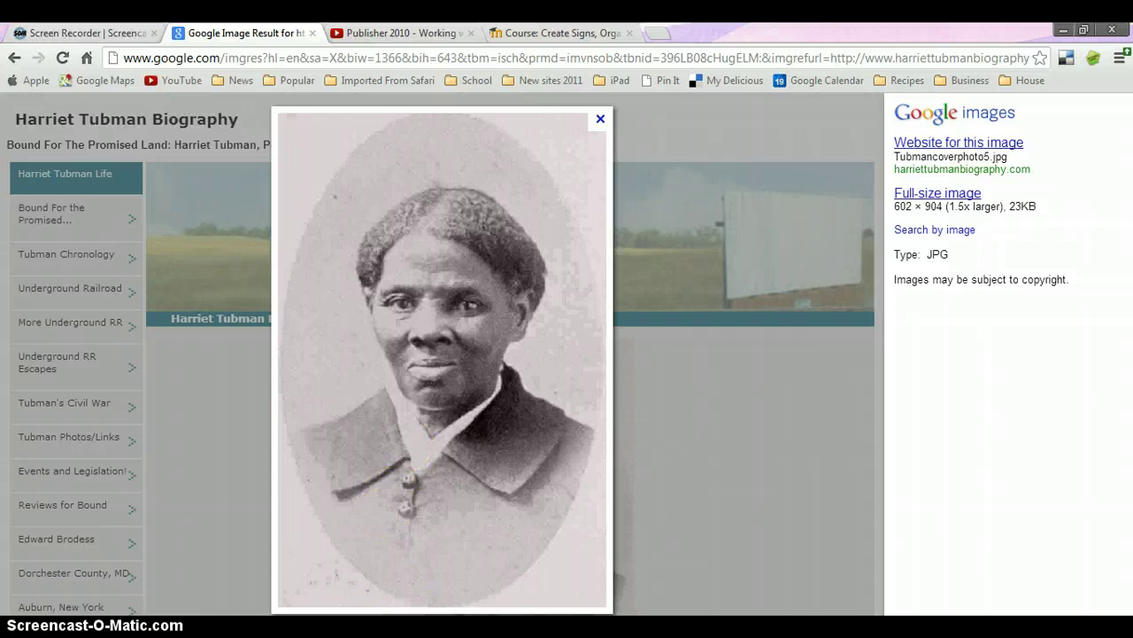
pyautogui.hotkey('alt', 'Tab')
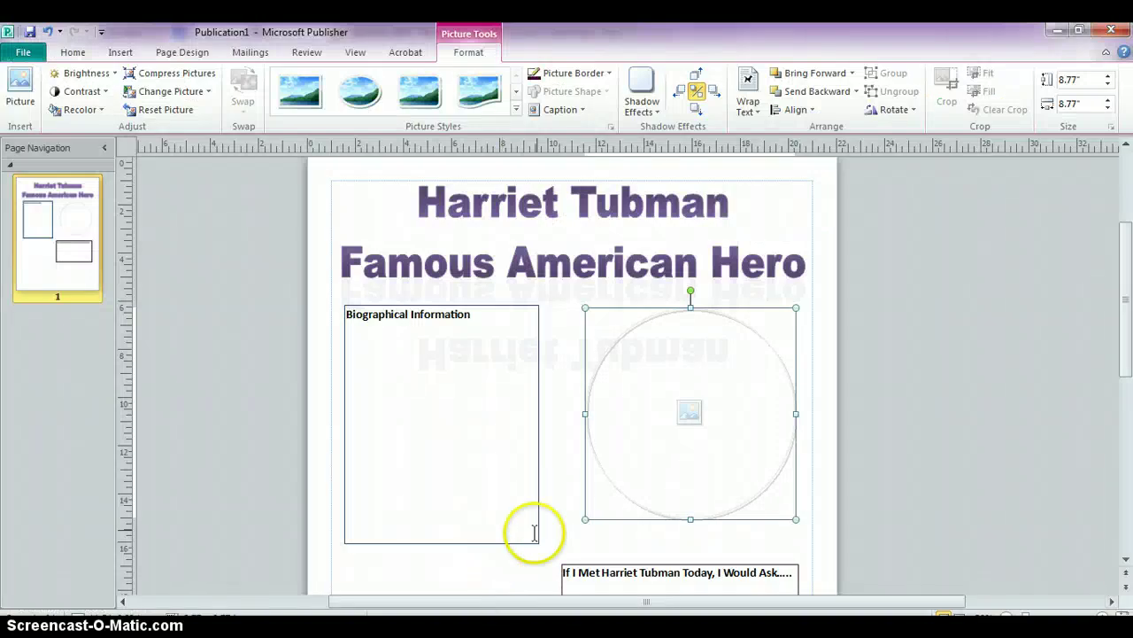
# - Paste the copied Tubman portrait into the empty 8.77-inch circular frame
pyautogui.rightClick(697, 416)
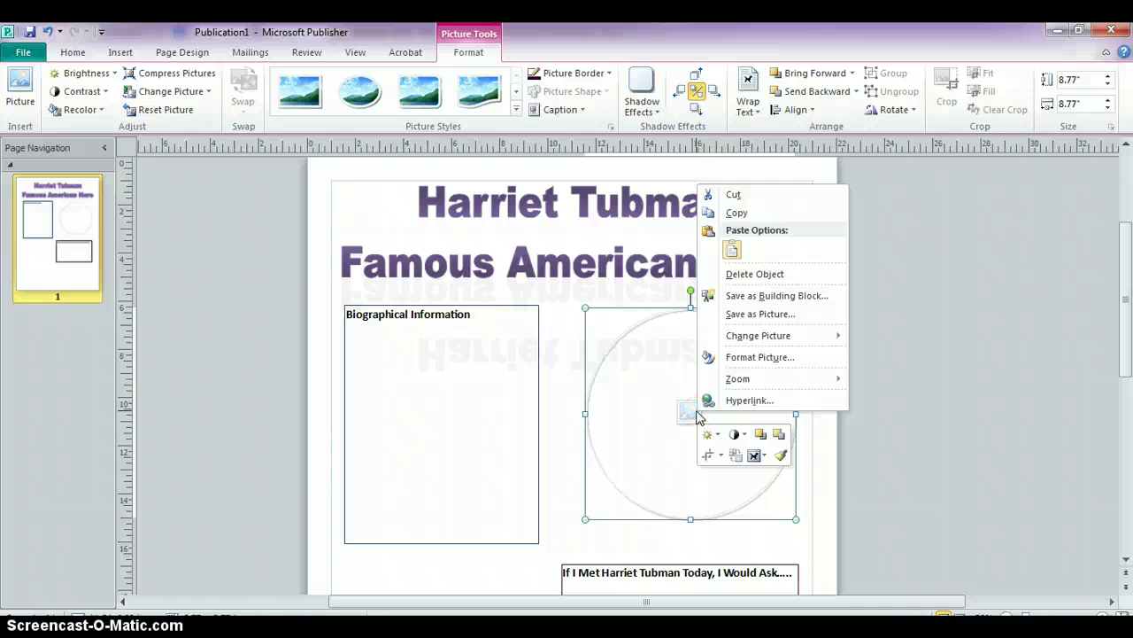
pyautogui.click(731, 249)
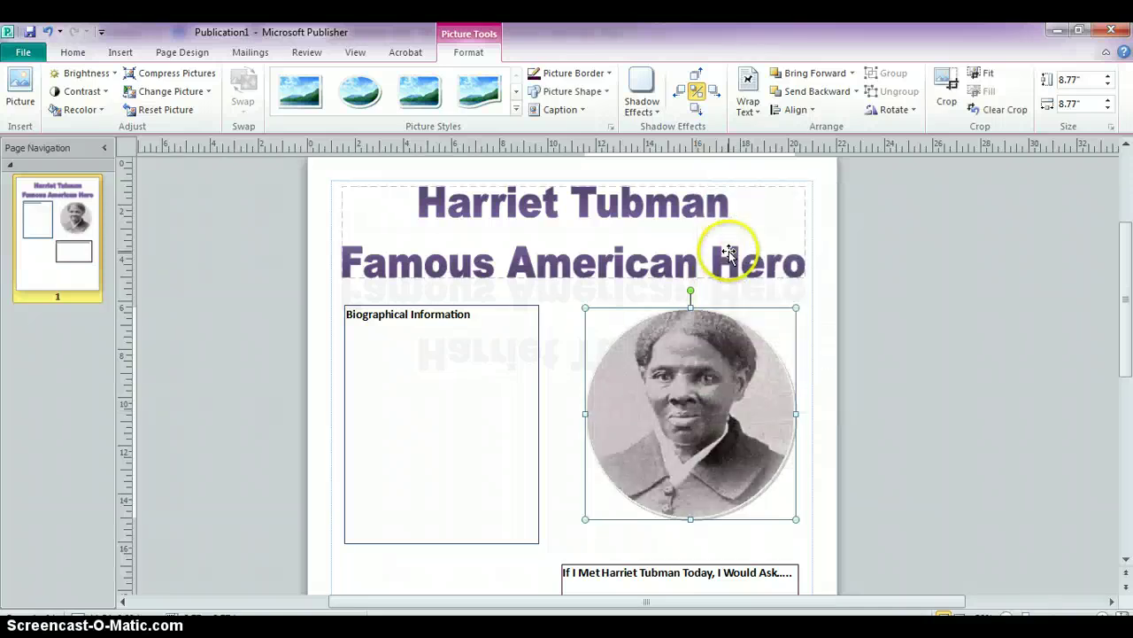
pyautogui.click(830, 396)
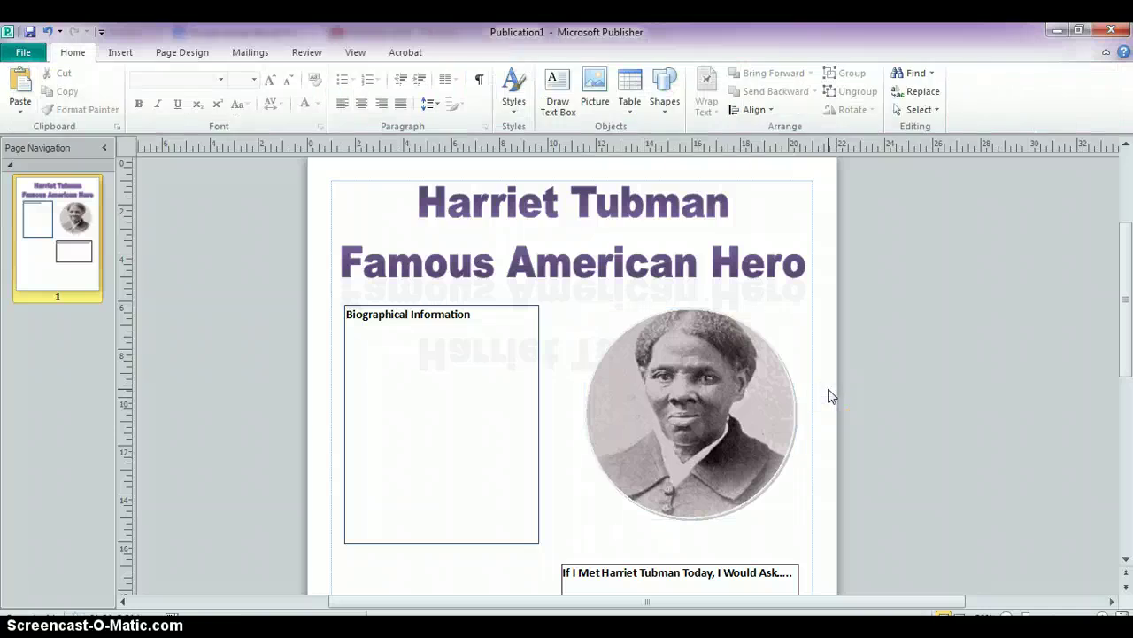
pyautogui.click(651, 403)
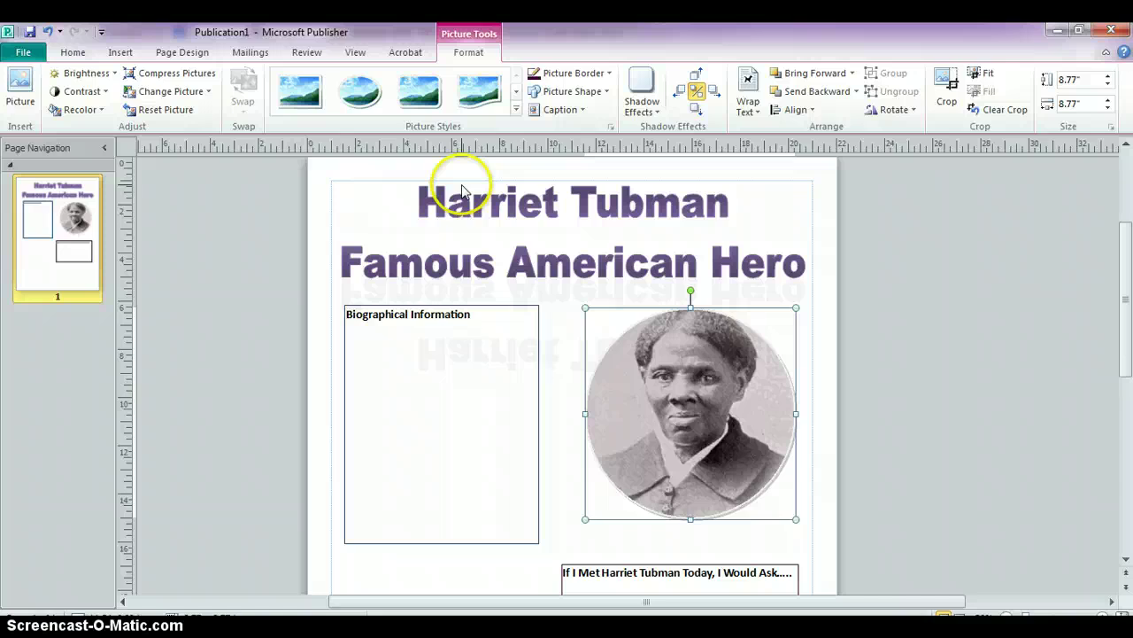
# - Apply the oval picture style to the Tubman portrait
pyautogui.click(310, 95)
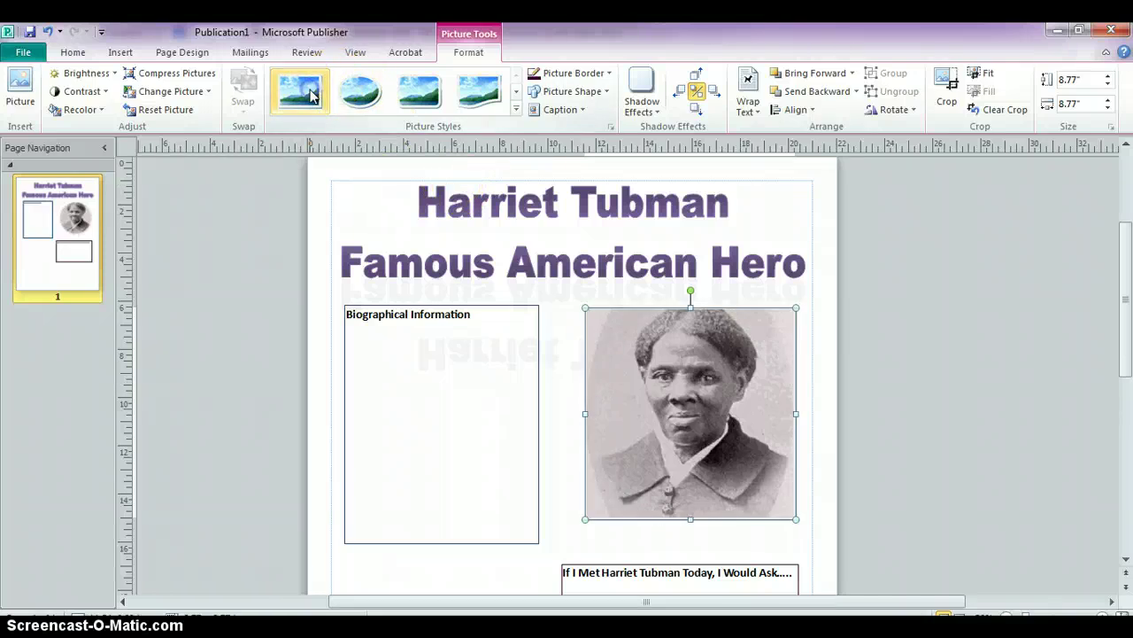
pyautogui.click(370, 105)
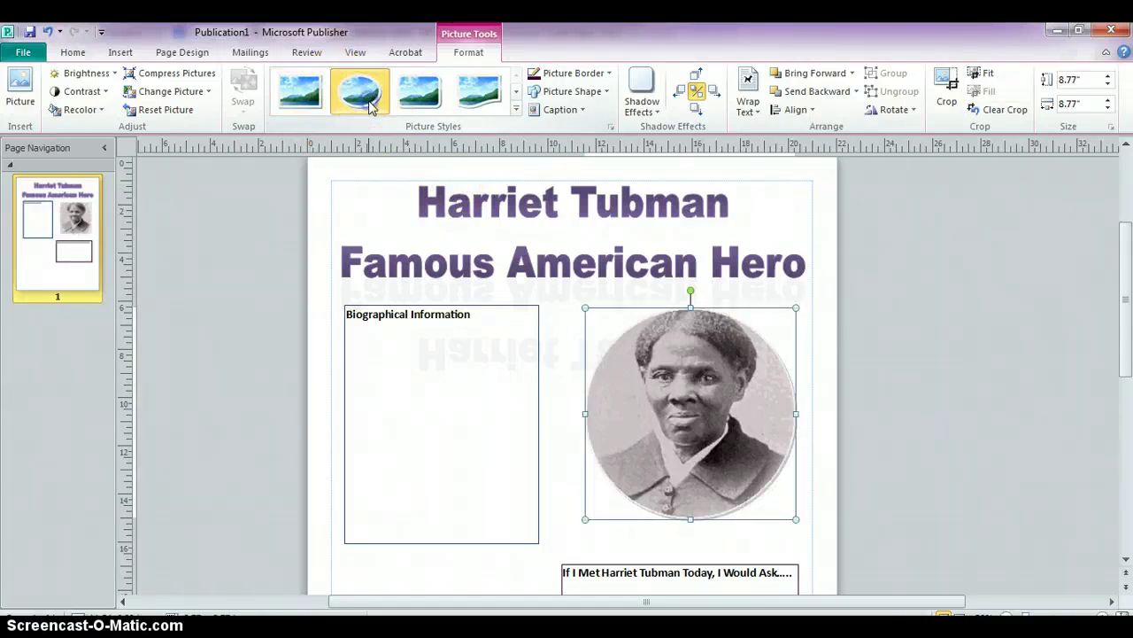